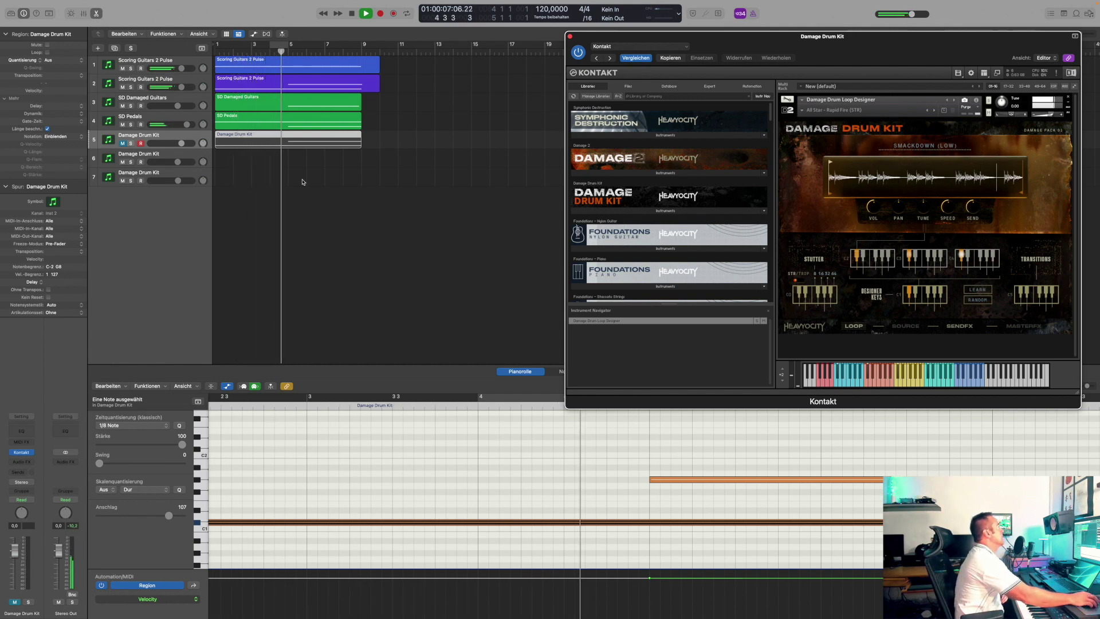
Select the Scoring Guitars 2 Pulse track so Kontakt shows its instrument during playback
{"action": "left_click", "coordinate": [153, 81]}
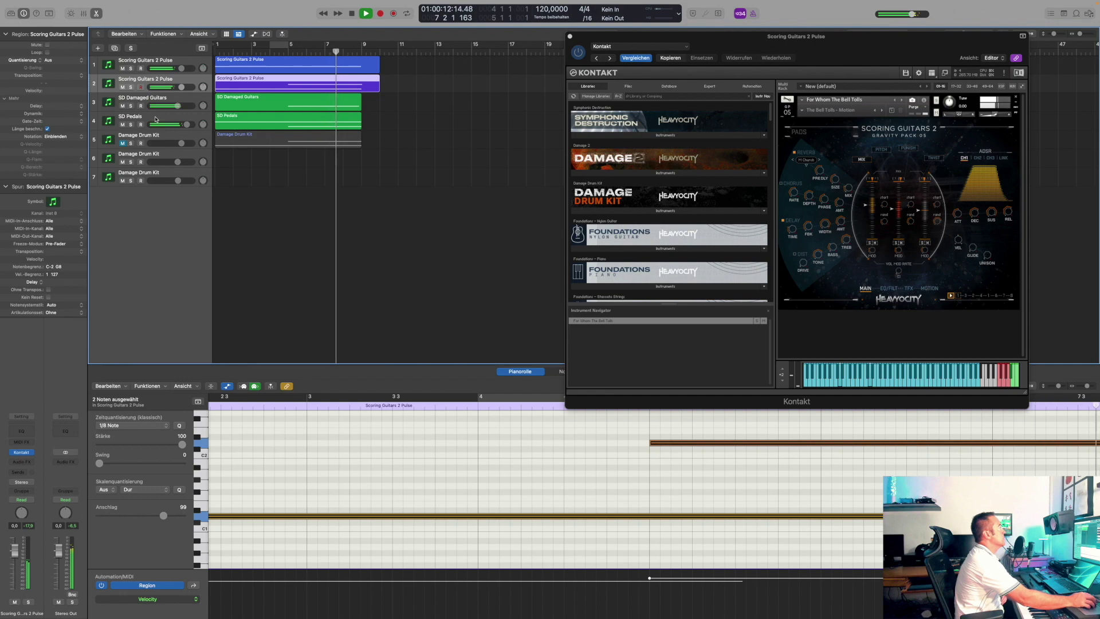
Select the SD Pedals track to show its instrument
{"action": "left_click", "coordinate": [155, 119]}
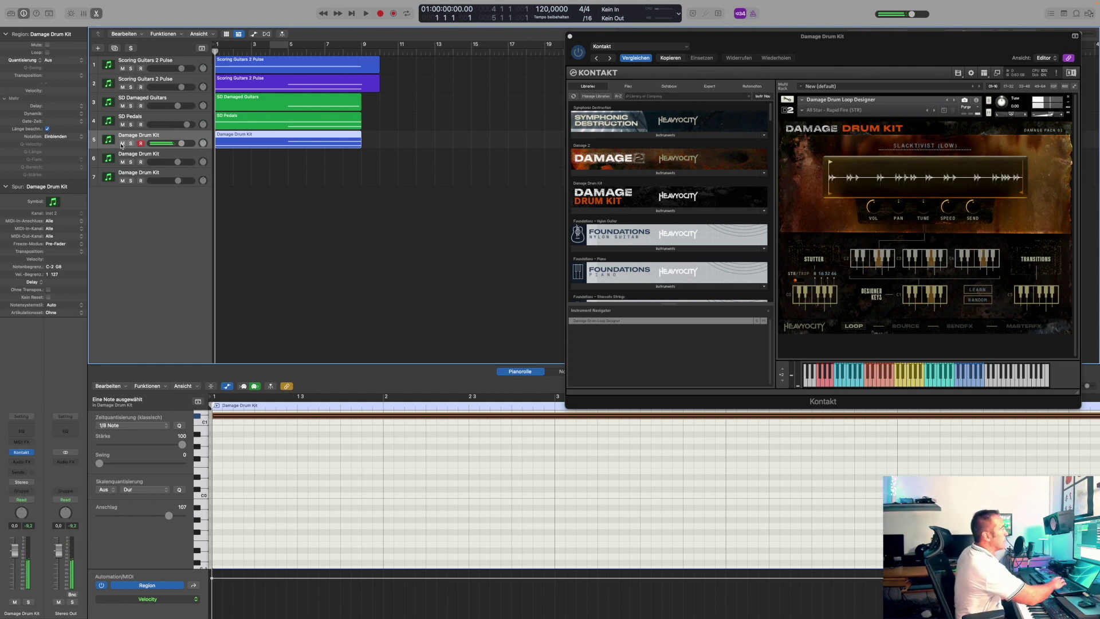
{"action": "key", "text": "space"}
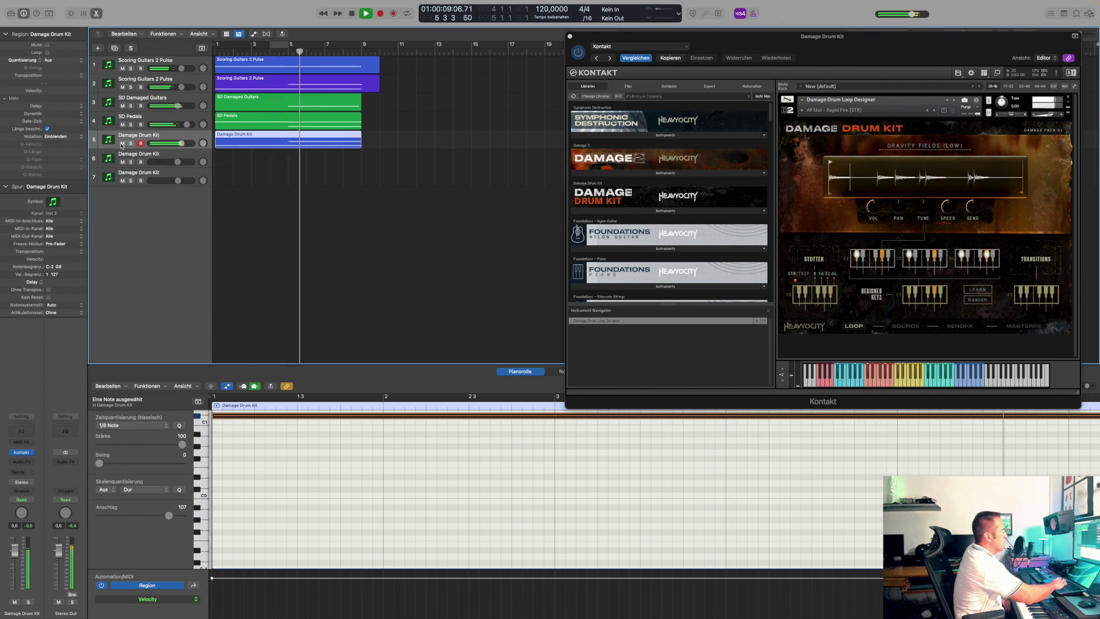
{"action": "key", "text": "space"}
{"action": "key", "text": "Return"}
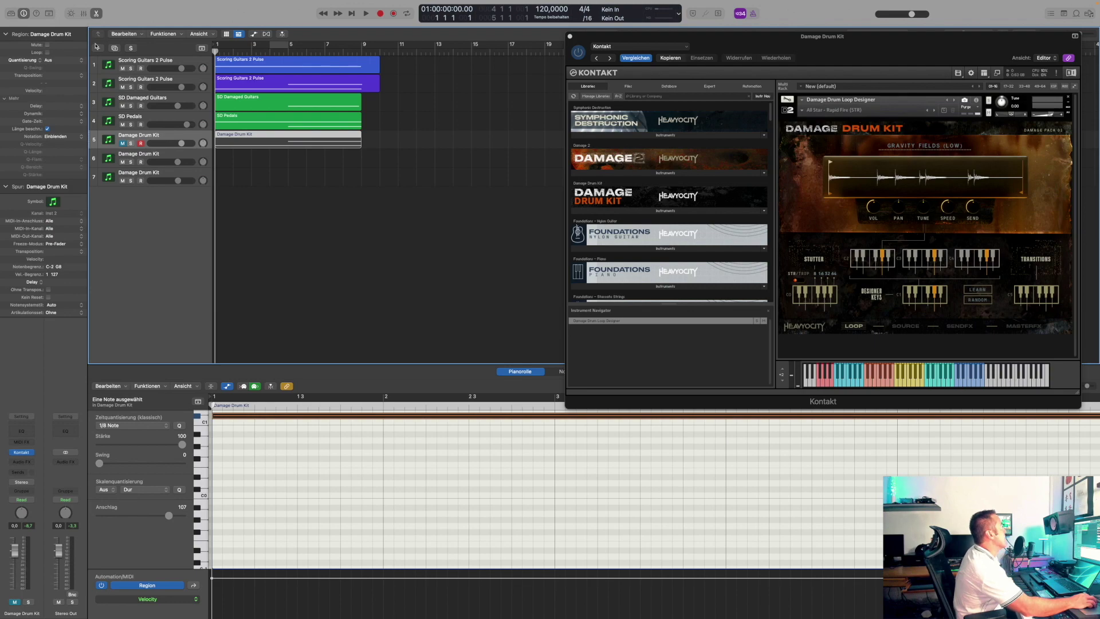
{"action": "left_click", "coordinate": [98, 49]}
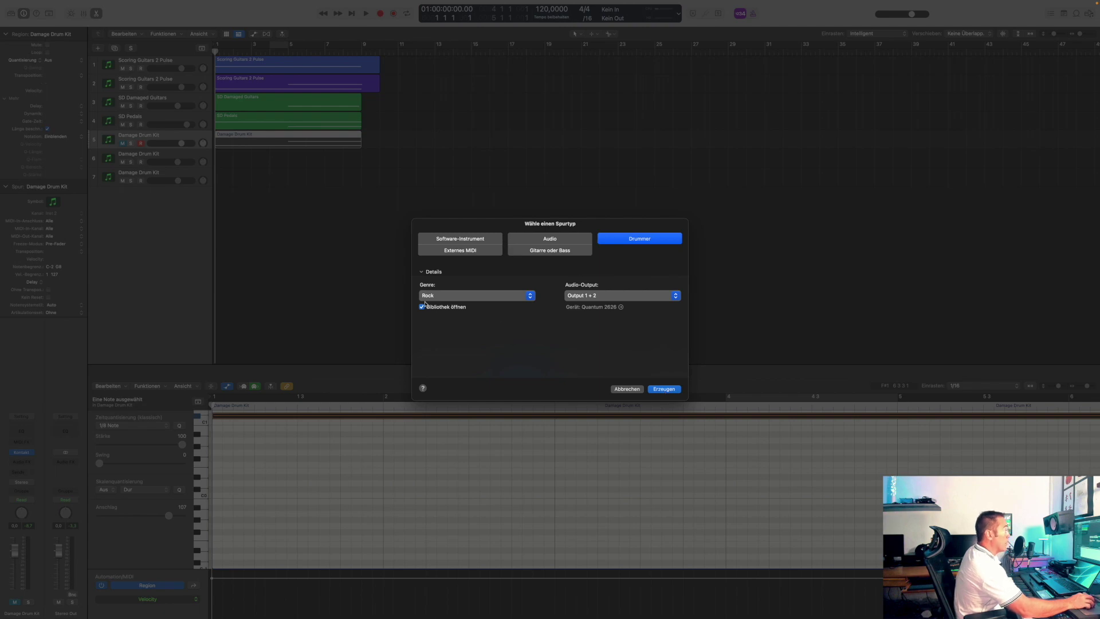
Create a Hard Rock Drummer track on the Heavy kit, close the kit window, and solo it
{"action": "left_click", "coordinate": [665, 390]}
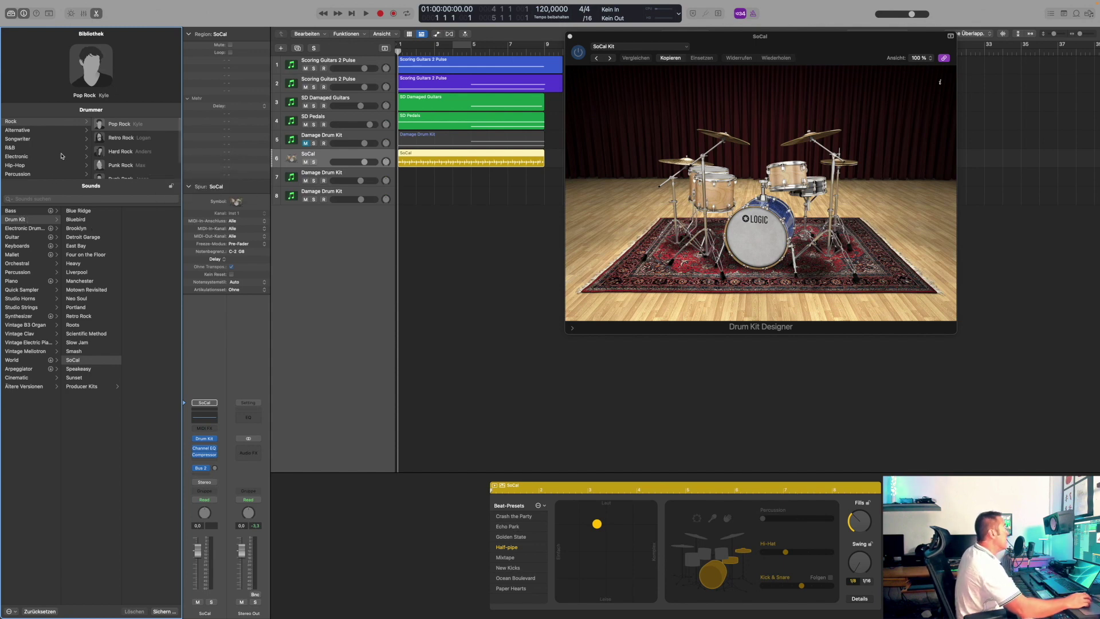
{"action": "left_click", "coordinate": [121, 151]}
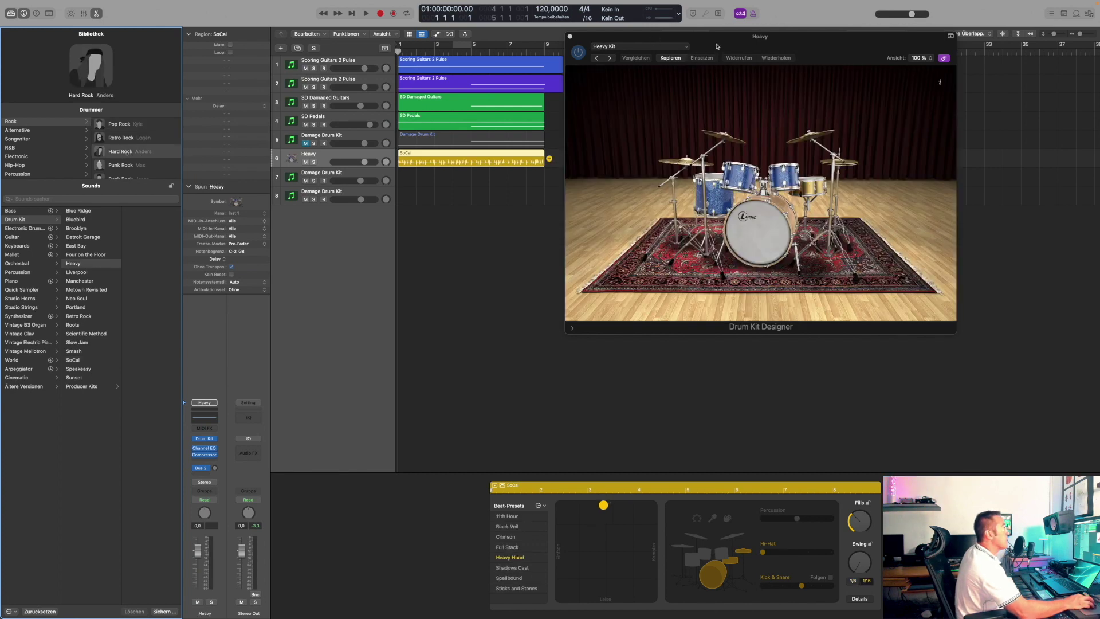
{"action": "left_click_drag", "start_coordinate": [716, 46], "coordinate": [832, 214]}
{"action": "left_click", "coordinate": [685, 204]}
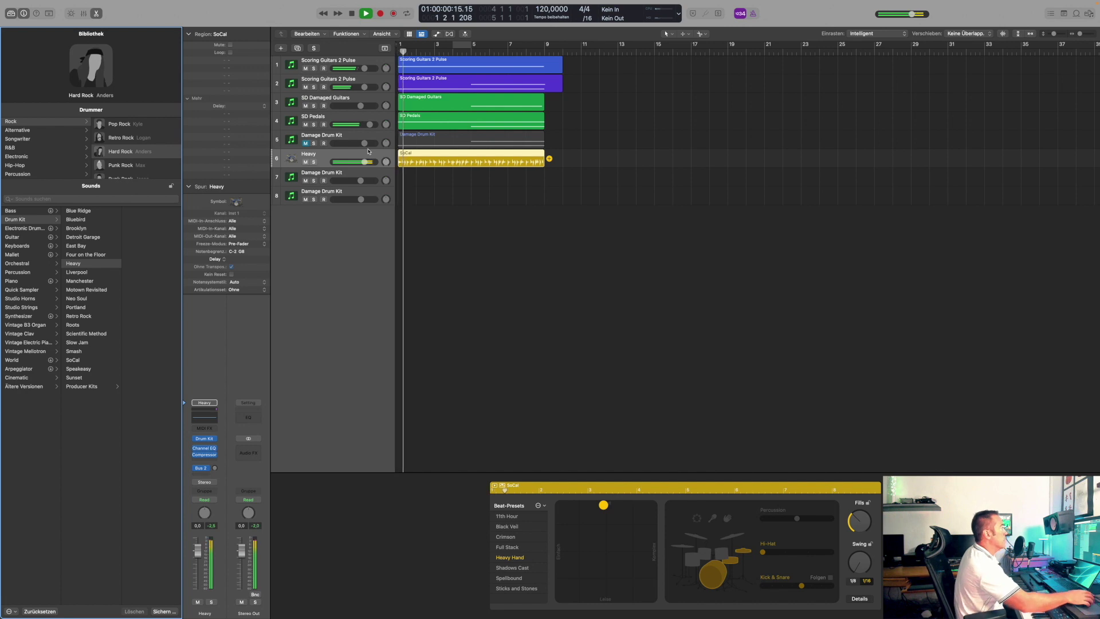
{"action": "left_click", "coordinate": [314, 162]}
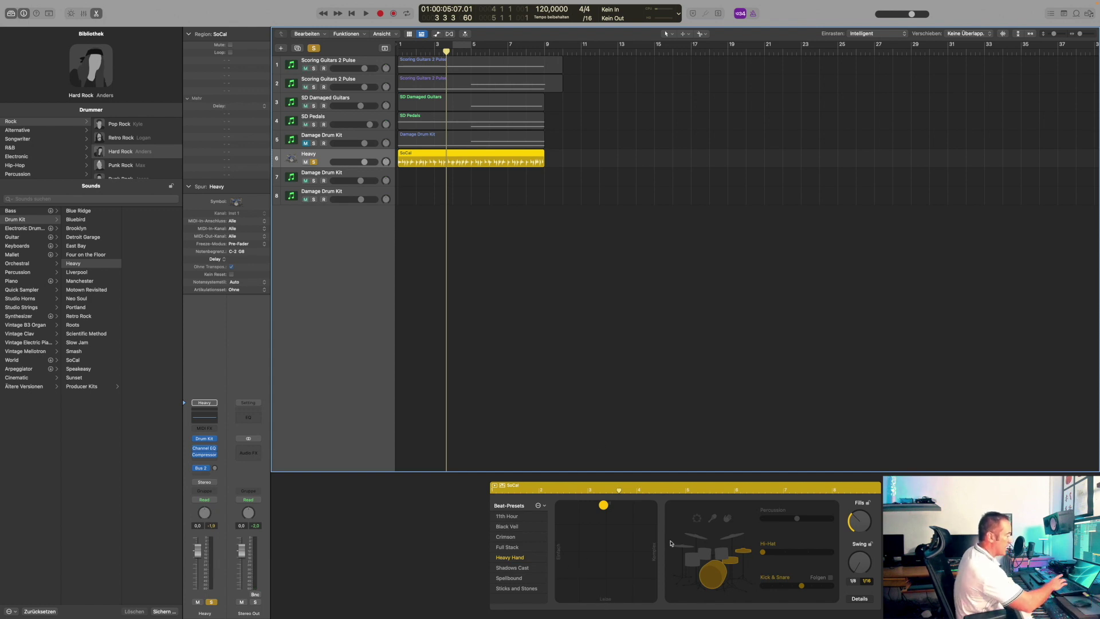
Make the Heavy groove loud and complex, with more hi-hat and percussion at maximum, while auditioning
{"action": "key", "text": "space"}
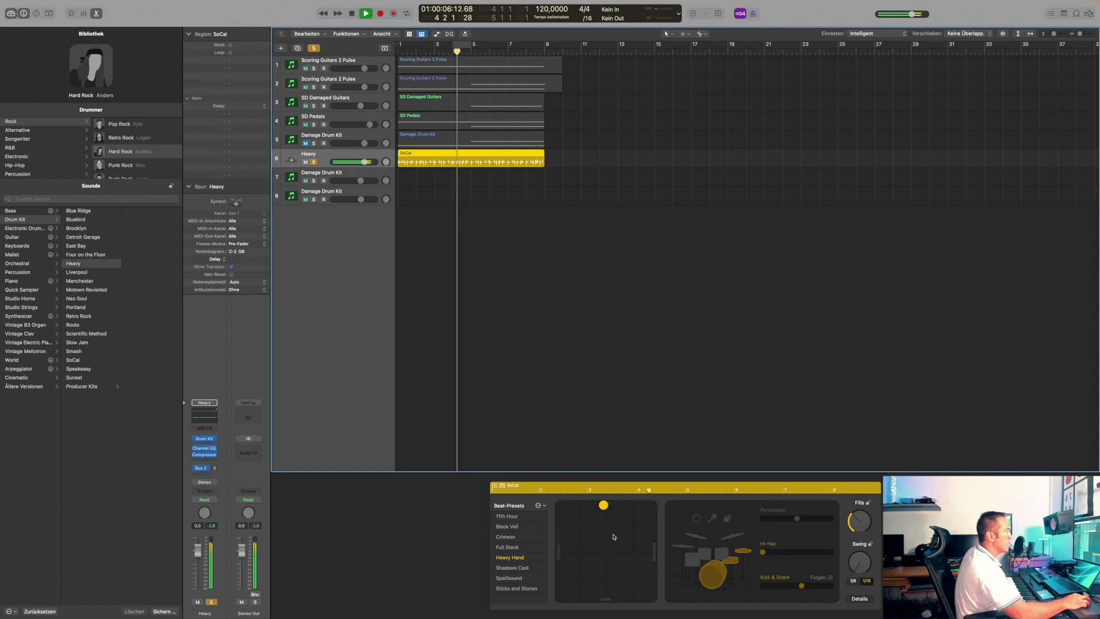
{"action": "left_click_drag", "start_coordinate": [602, 506], "coordinate": [614, 600]}
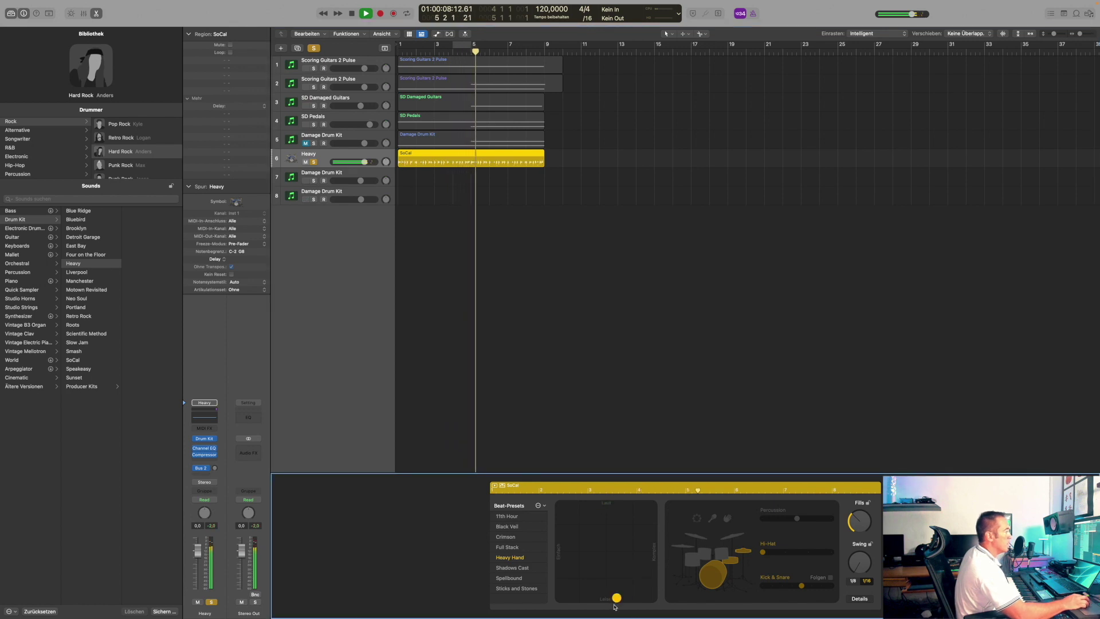
{"action": "left_click_drag", "start_coordinate": [615, 606], "coordinate": [547, 600]}
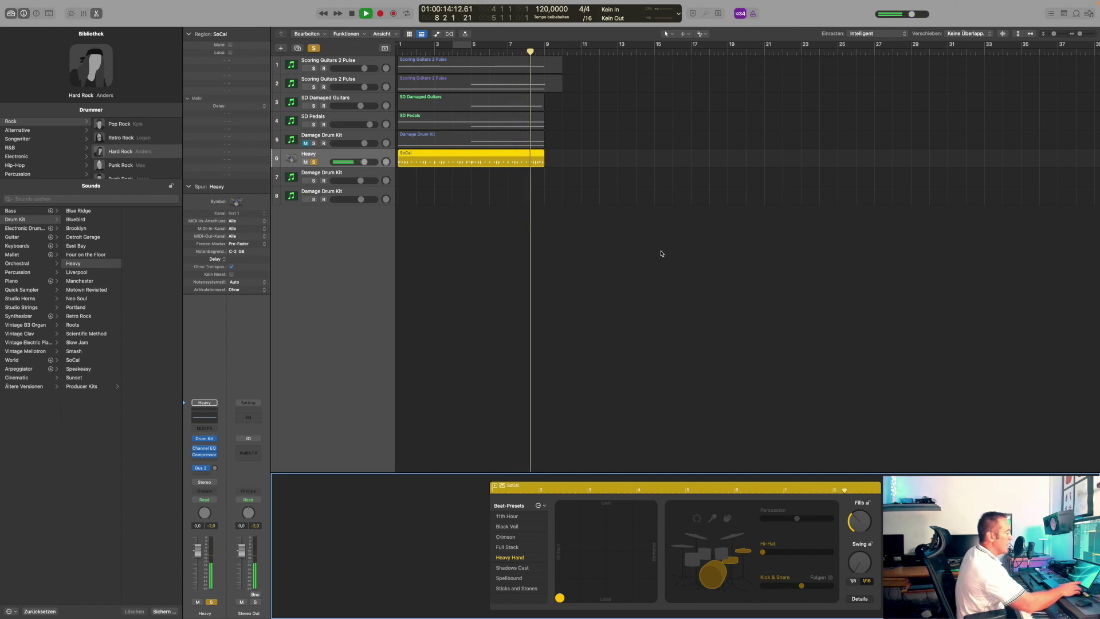
{"action": "key", "text": "Return"}
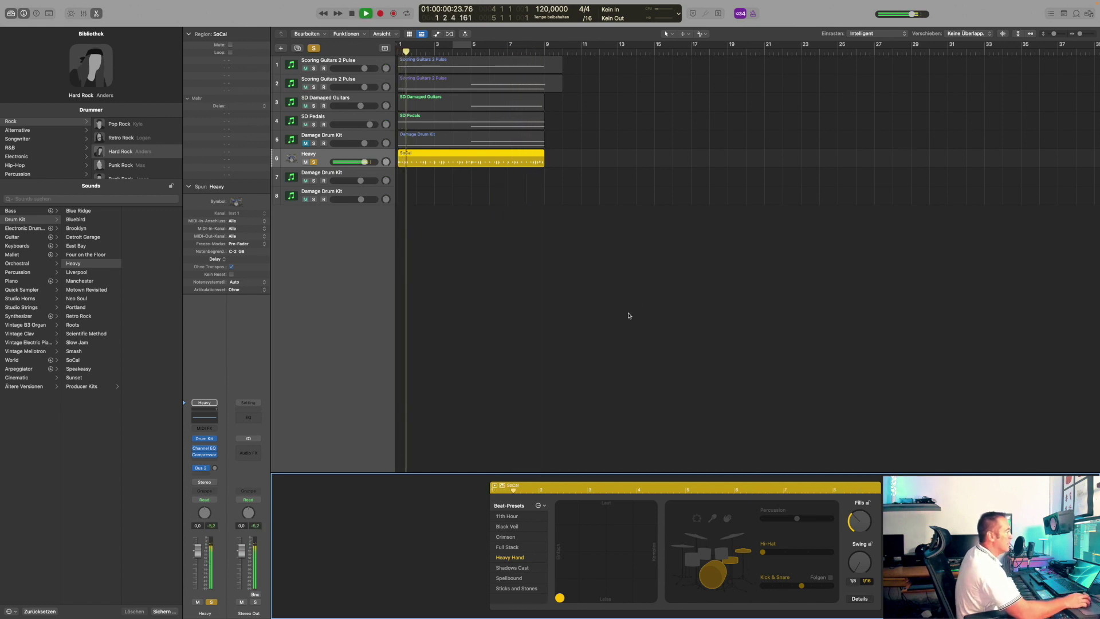
{"action": "left_click_drag", "start_coordinate": [560, 597], "coordinate": [652, 598]}
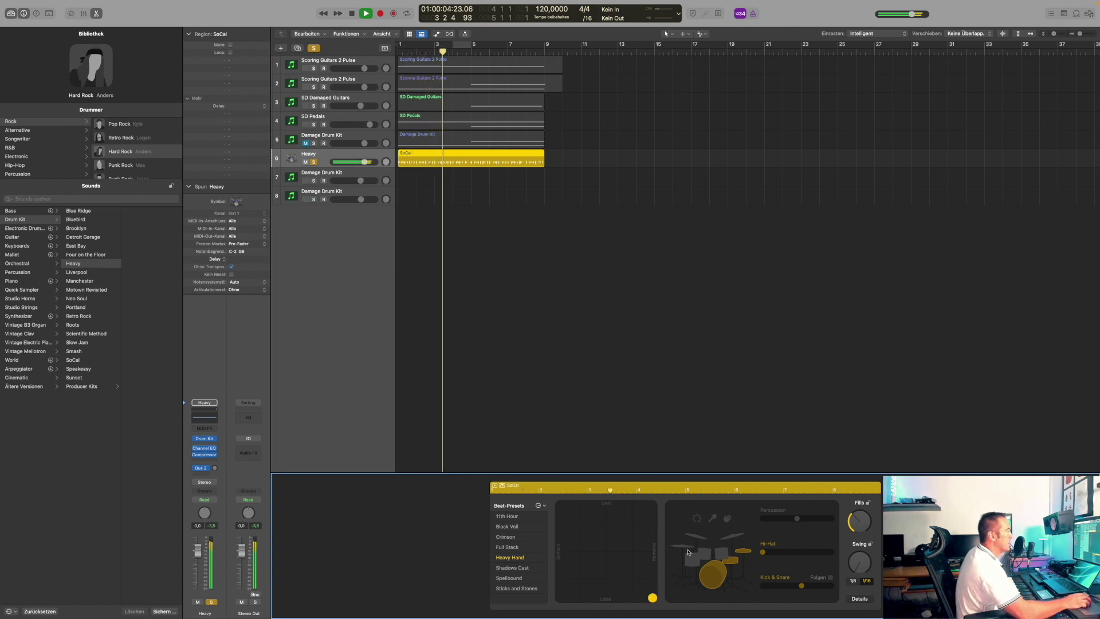
{"action": "left_click_drag", "start_coordinate": [762, 552], "coordinate": [786, 554]}
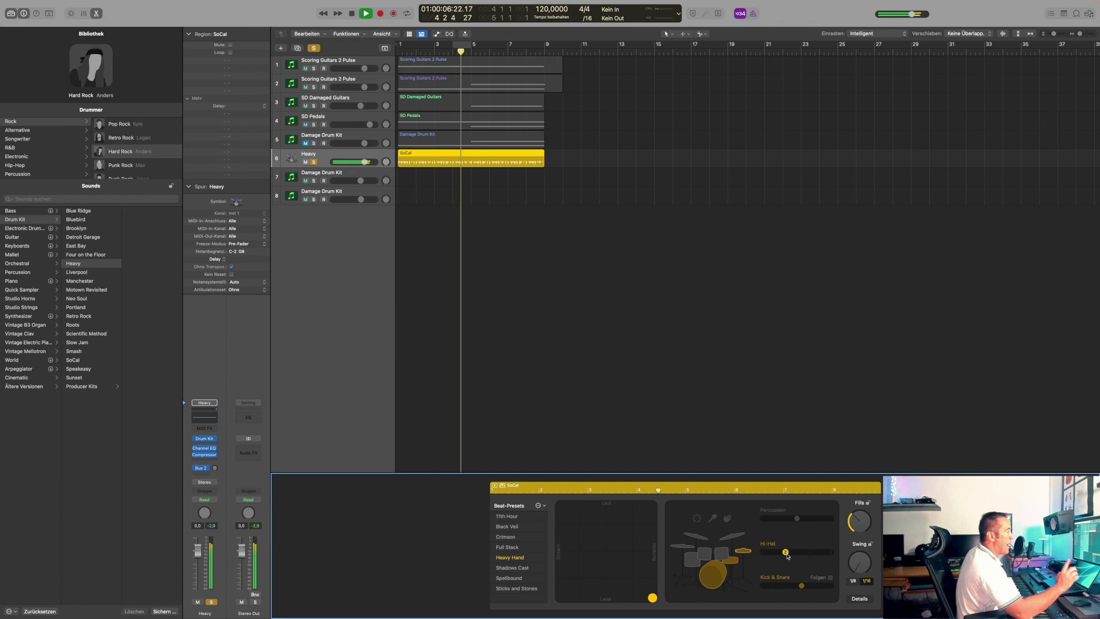
{"action": "left_click", "coordinate": [821, 520]}
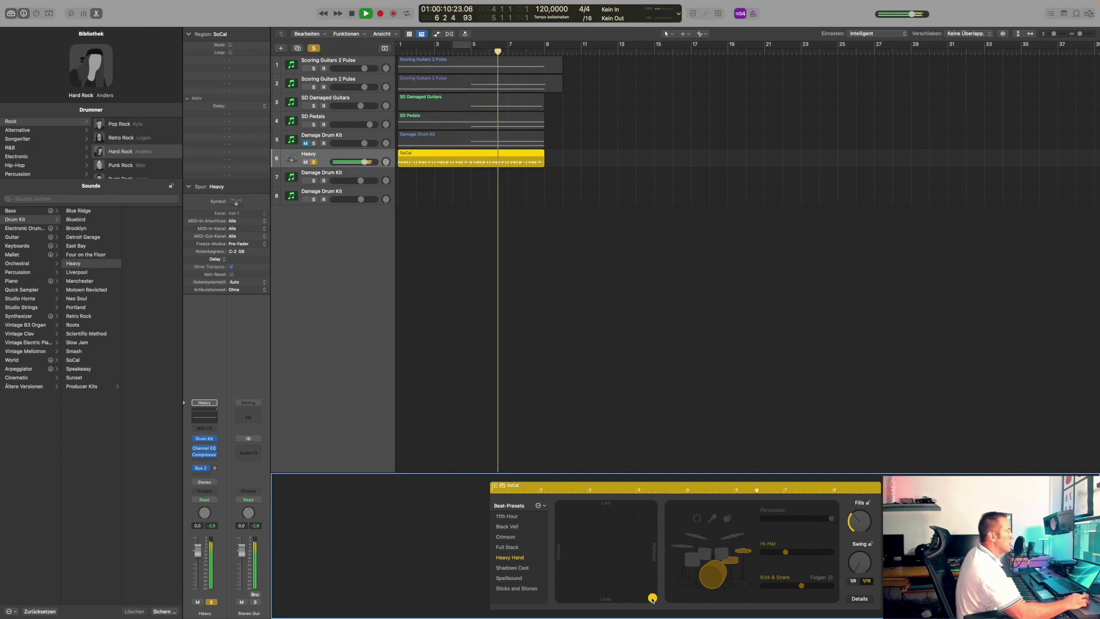
{"action": "left_click_drag", "start_coordinate": [651, 597], "coordinate": [678, 484]}
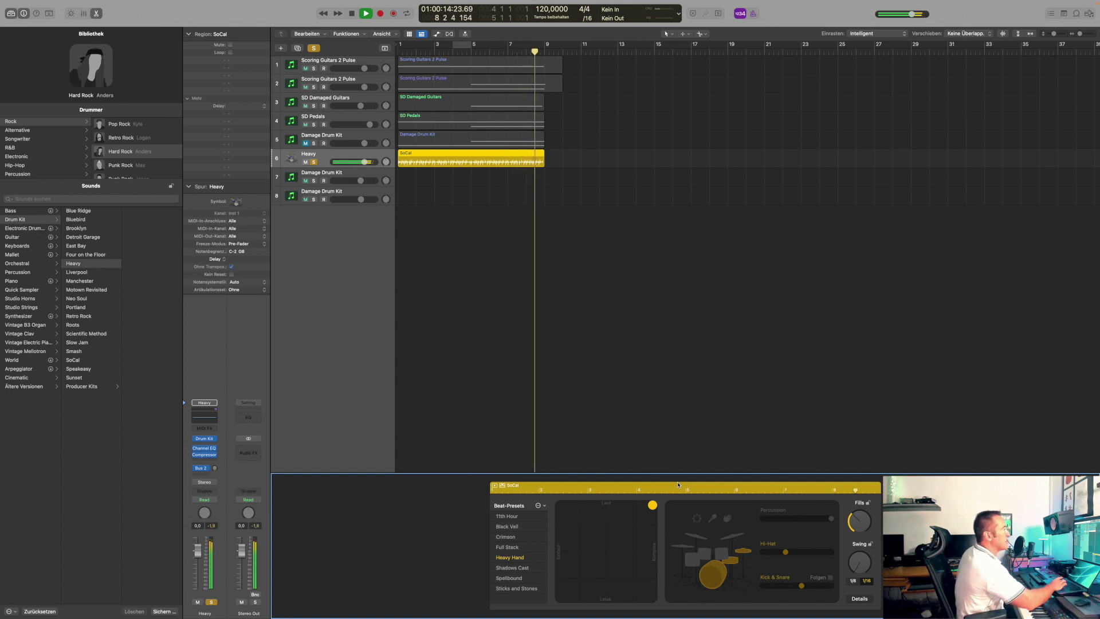
{"action": "key", "text": "space"}
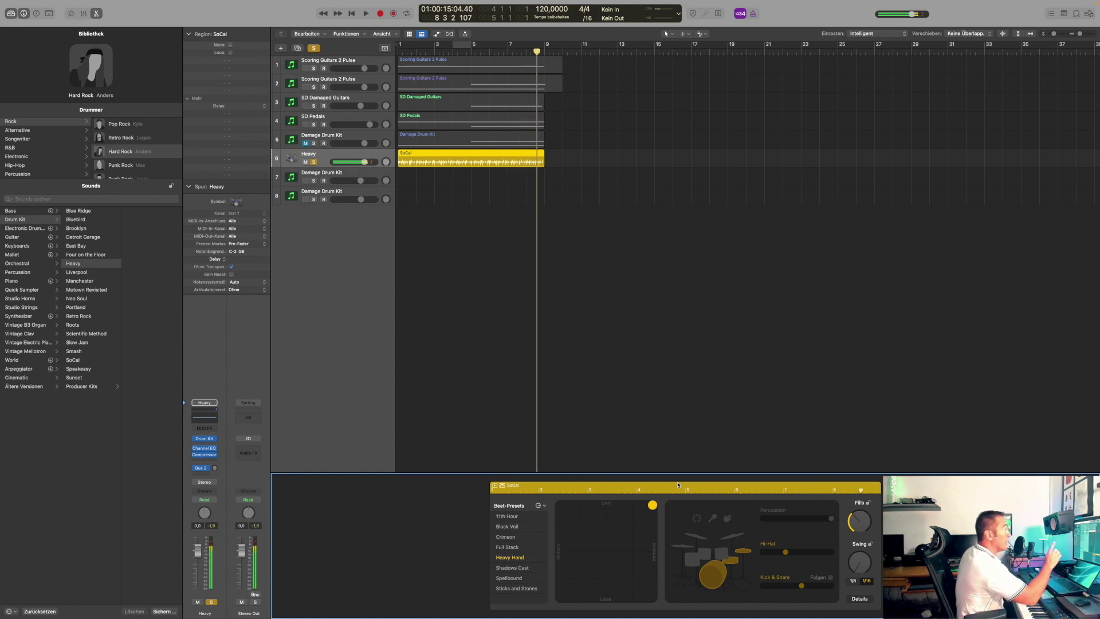
{"action": "left_click", "coordinate": [435, 168]}
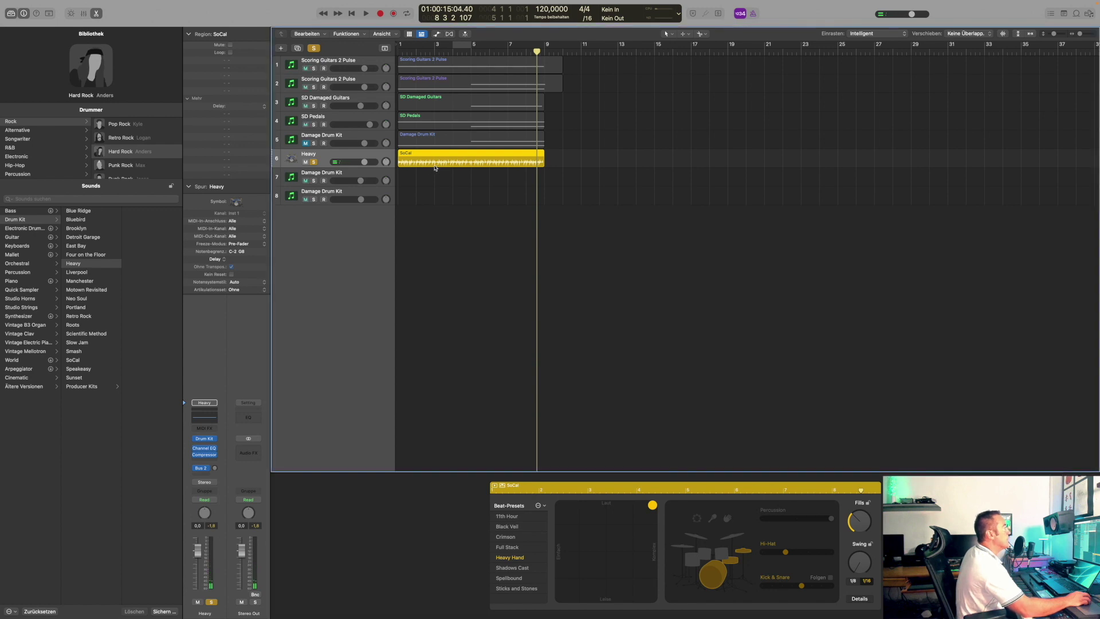
{"action": "left_click", "coordinate": [435, 166]}
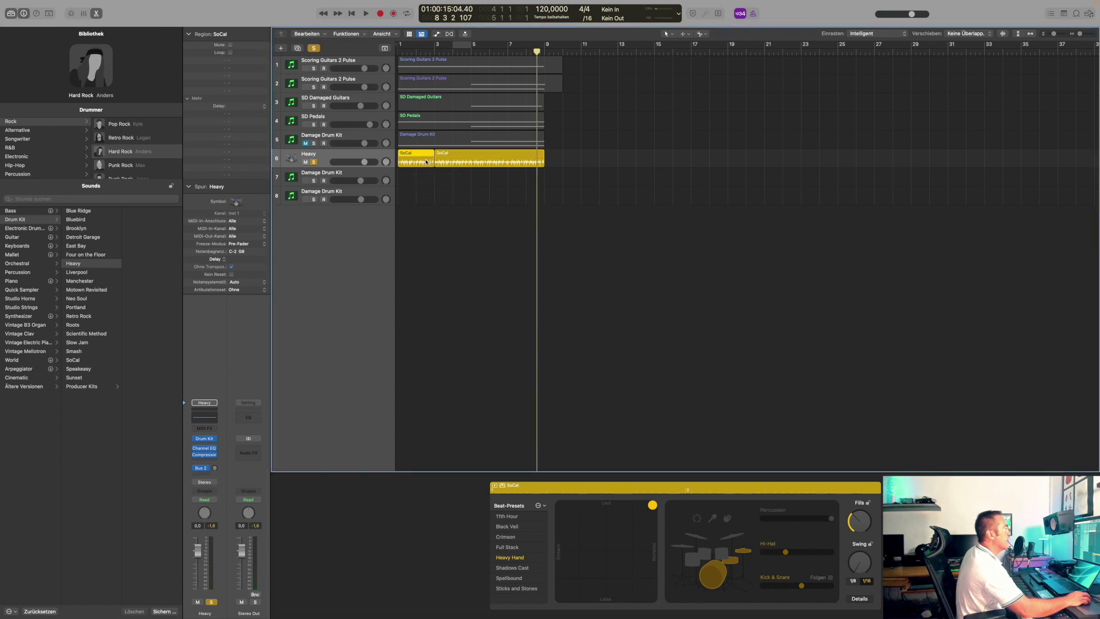
{"action": "left_click_drag", "start_coordinate": [652, 506], "coordinate": [560, 597]}
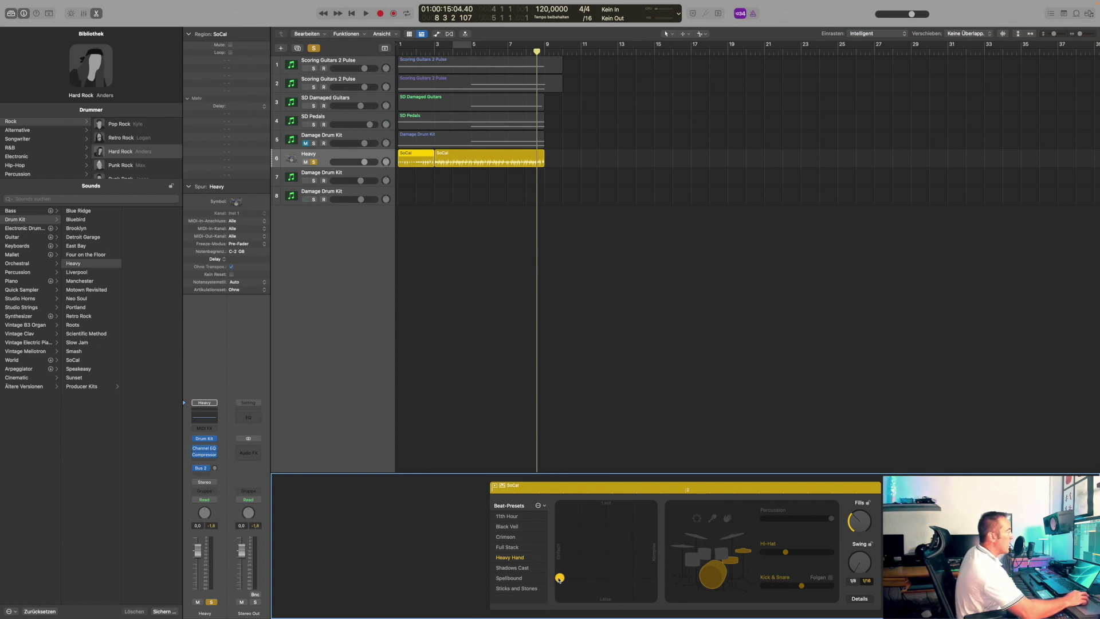
{"action": "left_click", "coordinate": [472, 166]}
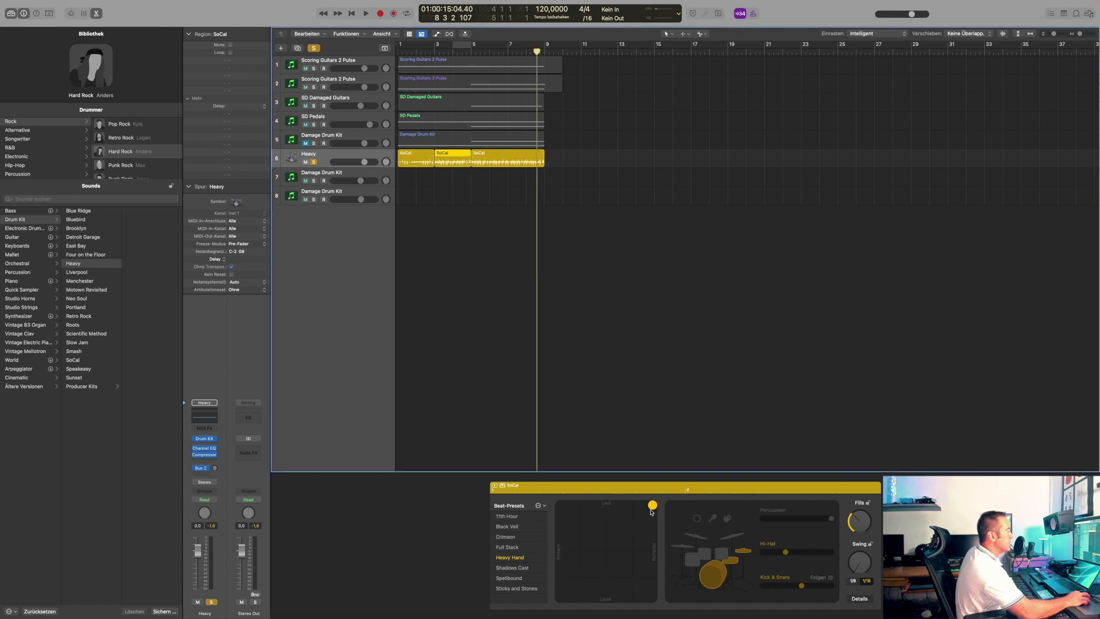
{"action": "left_click_drag", "start_coordinate": [652, 510], "coordinate": [640, 526]}
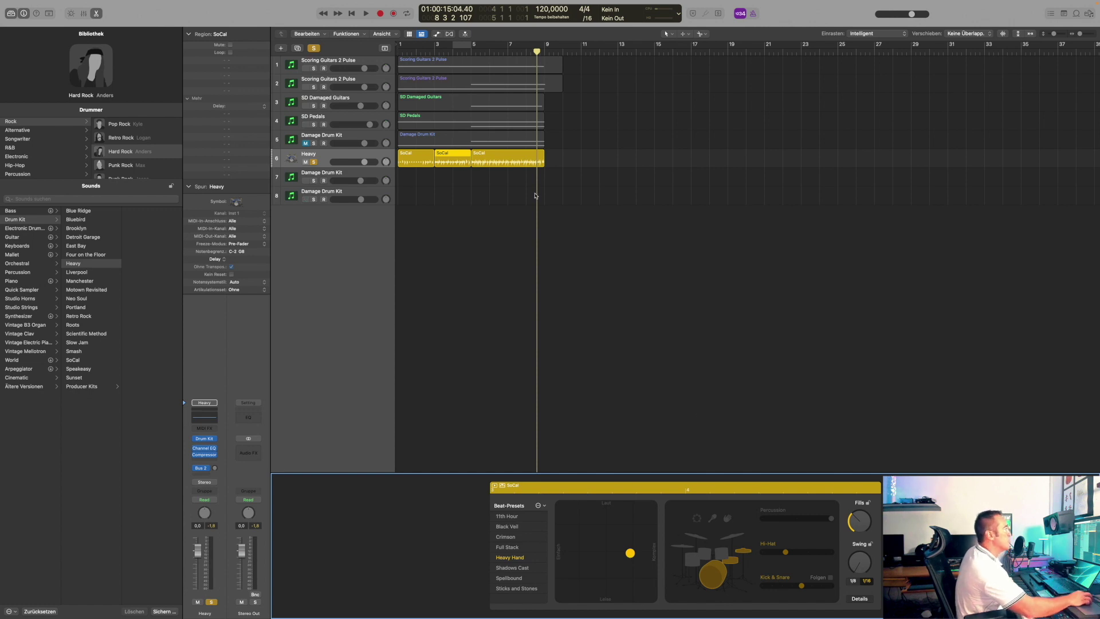
{"action": "left_click", "coordinate": [511, 165]}
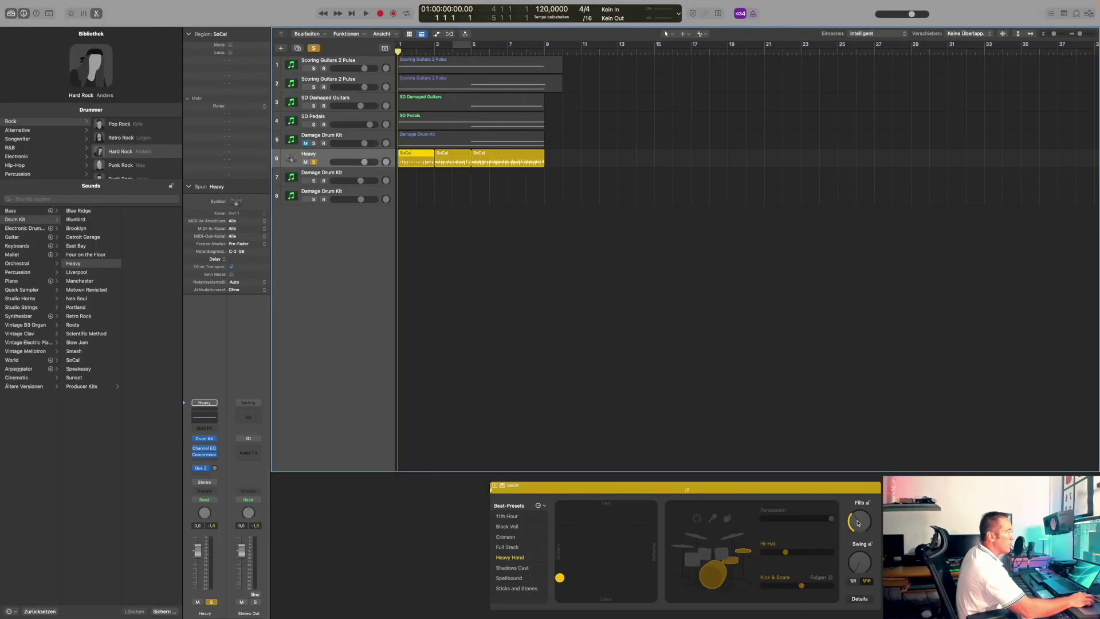
{"action": "left_click", "coordinate": [857, 522]}
{"action": "key", "text": "space"}
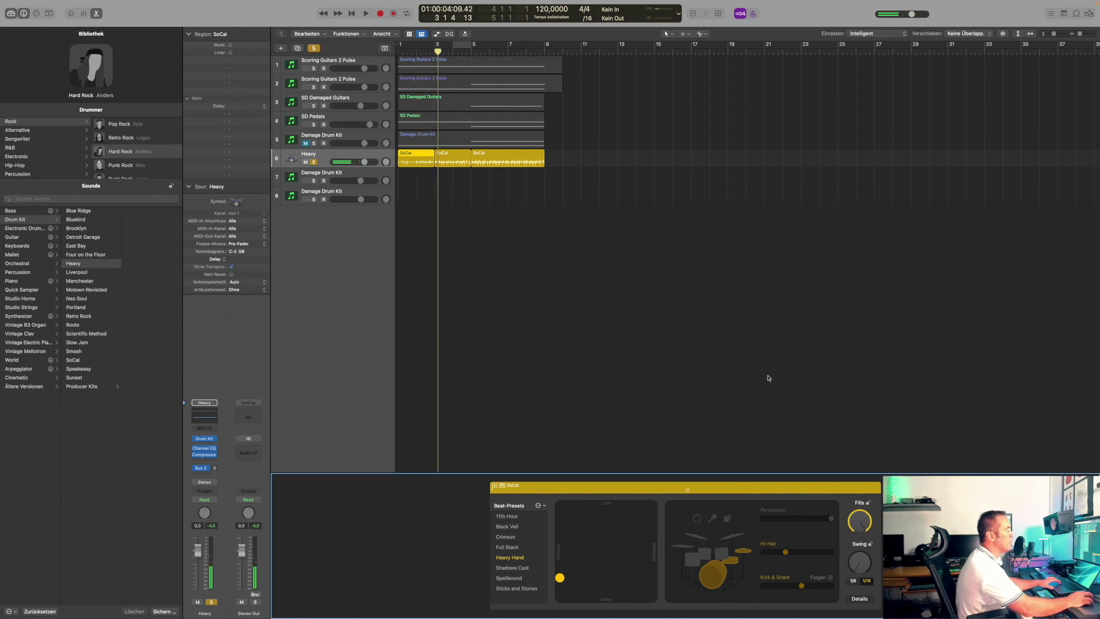
{"action": "left_click", "coordinate": [416, 53]}
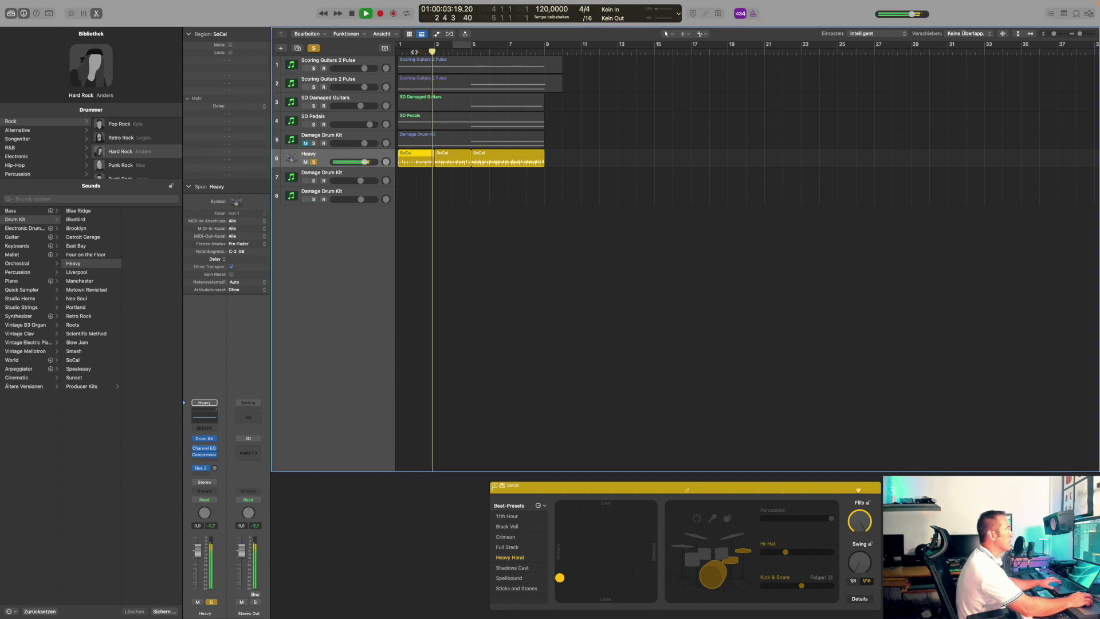
{"action": "left_click", "coordinate": [857, 519]}
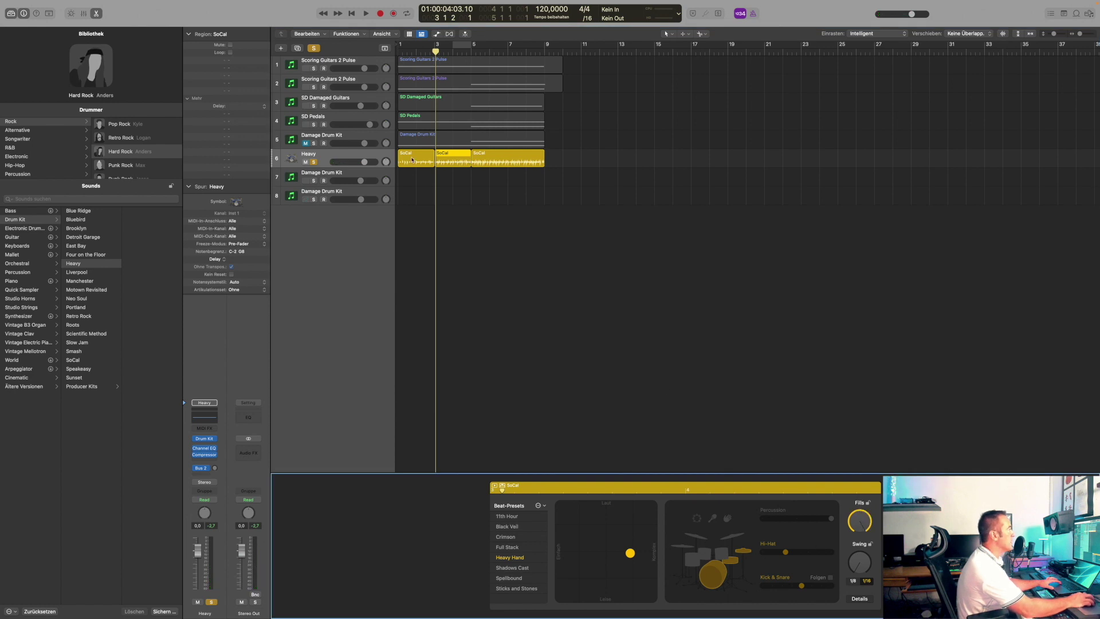
{"action": "left_click", "coordinate": [731, 422]}
{"action": "left_click", "coordinate": [865, 537]}
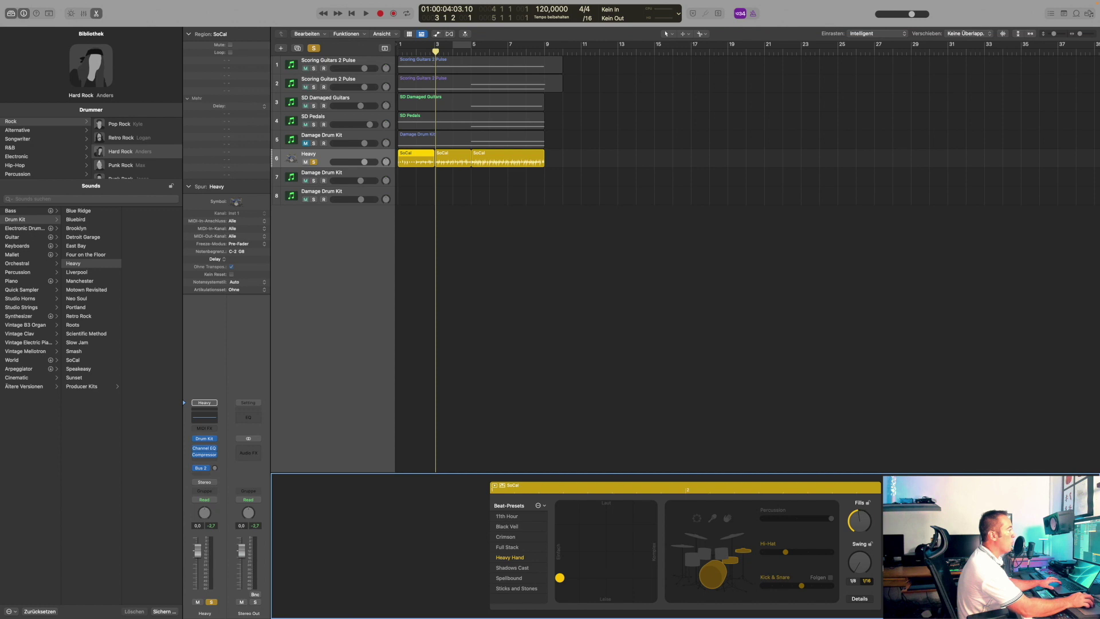
{"action": "key", "text": "Return"}
{"action": "key", "text": "space"}
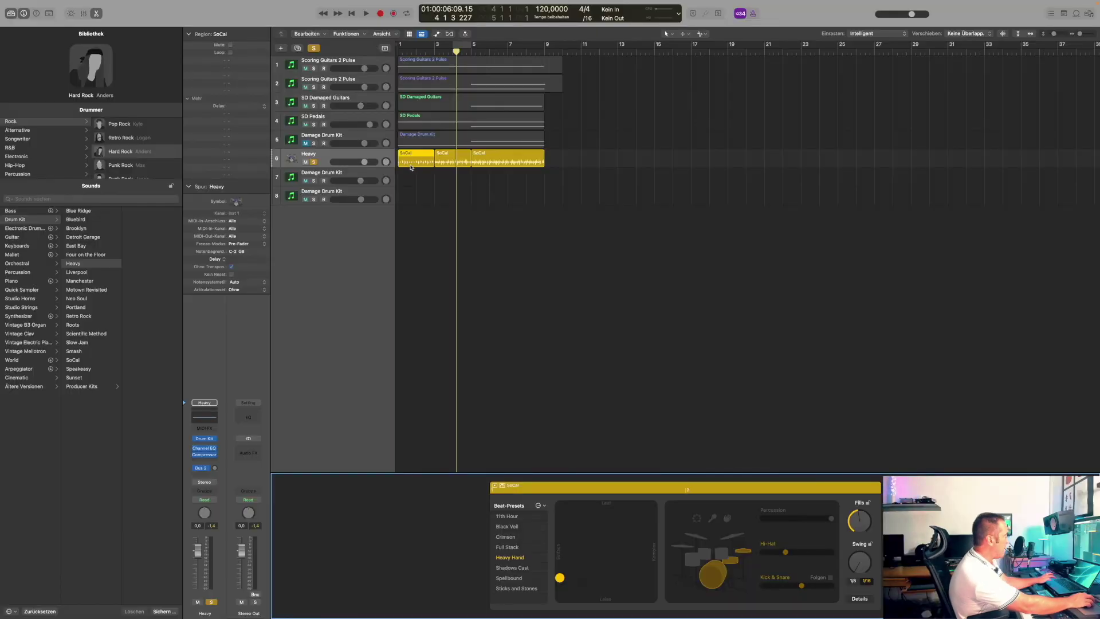
Copy the SoCal regions onto both Damage Drum Kit tracks, mute Heavy, and select track 7
{"action": "left_click", "coordinate": [412, 162]}
{"action": "left_click_drag", "start_coordinate": [412, 162], "coordinate": [412, 172]}
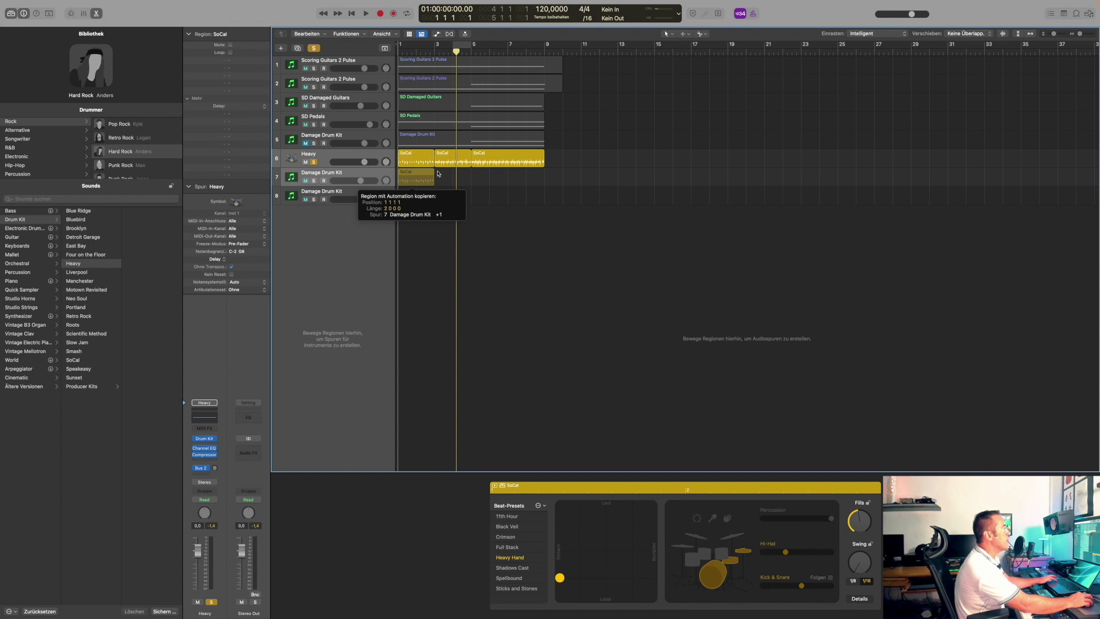
{"action": "left_click_drag", "start_coordinate": [451, 162], "coordinate": [485, 194]}
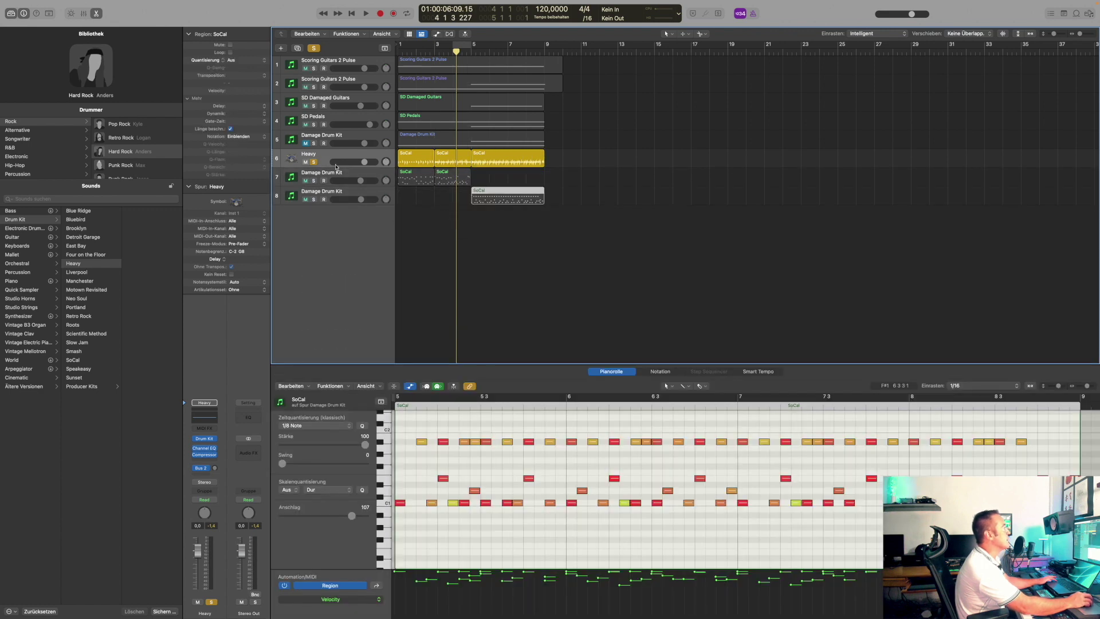
{"action": "left_click", "coordinate": [305, 162]}
{"action": "left_click", "coordinate": [340, 177]}
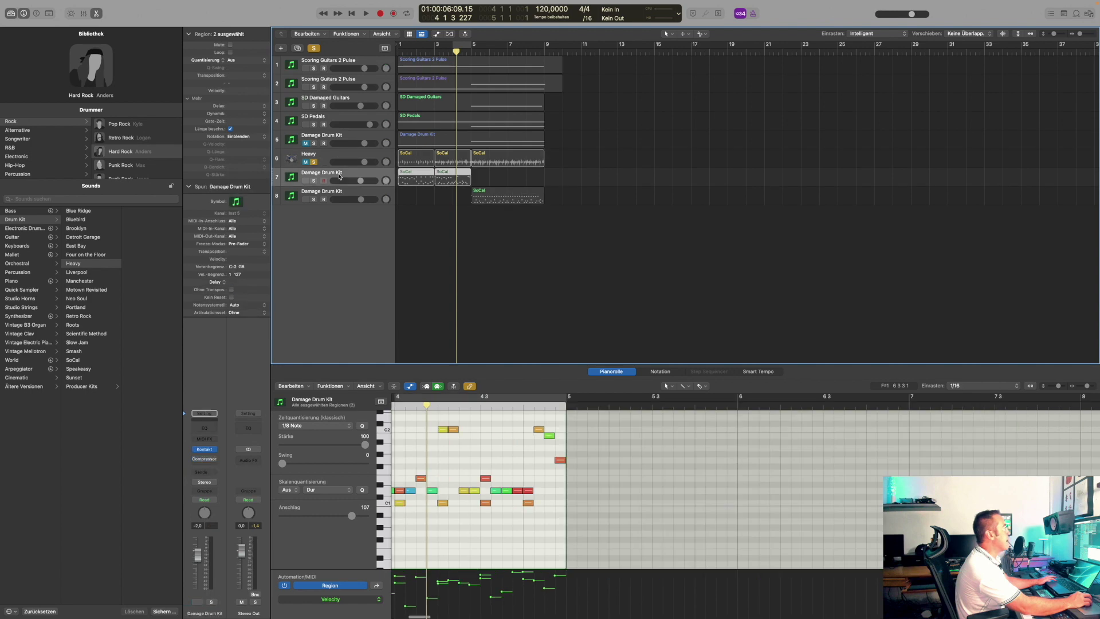
{"action": "left_click", "coordinate": [10, 14]}
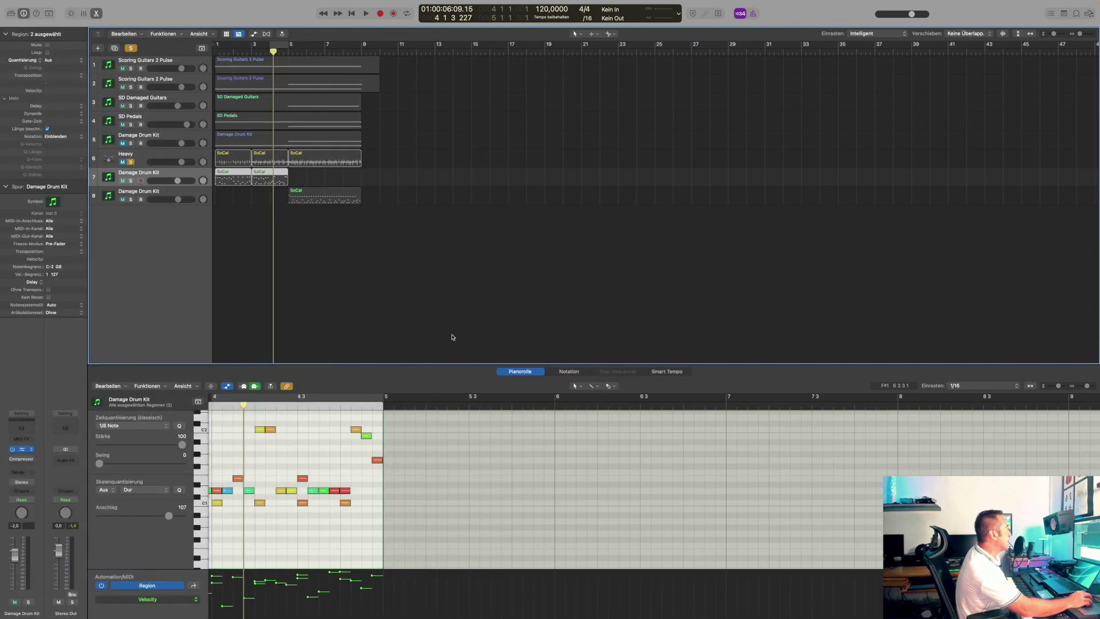
Show track 7's Kontakt Damage Drum Kit, solo the track, and move the plug-in aside
{"action": "key", "text": "v"}
{"action": "left_click", "coordinate": [131, 180]}
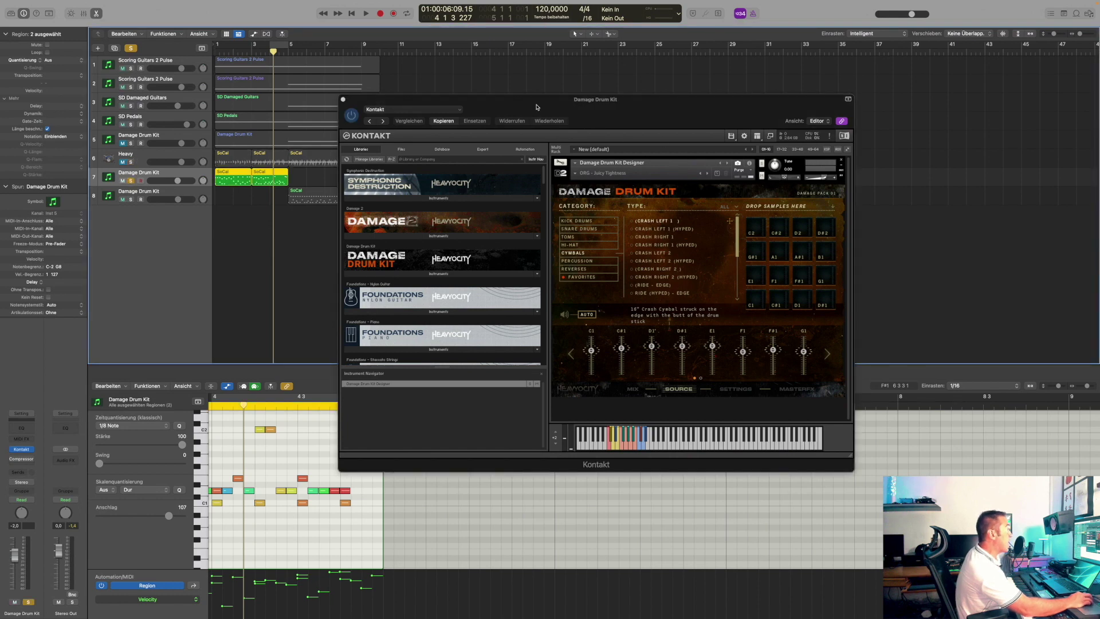
{"action": "left_click_drag", "start_coordinate": [537, 107], "coordinate": [739, 96]}
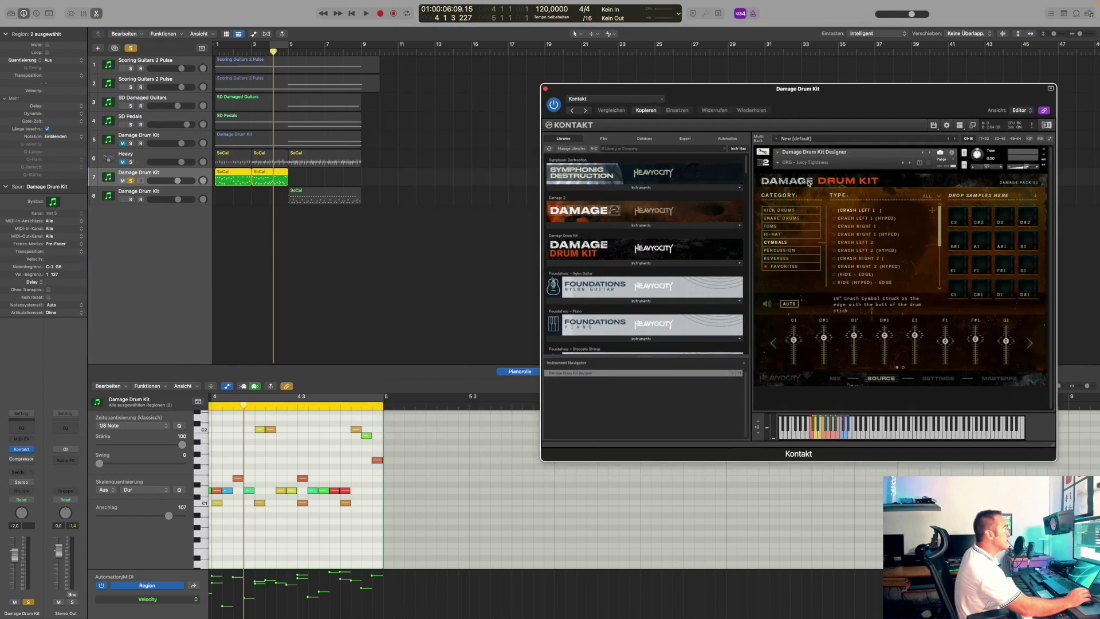
Play the copied drums from bar 1, stop, and select the first SoCal region
{"action": "key", "text": "Return"}
{"action": "key", "text": "space"}
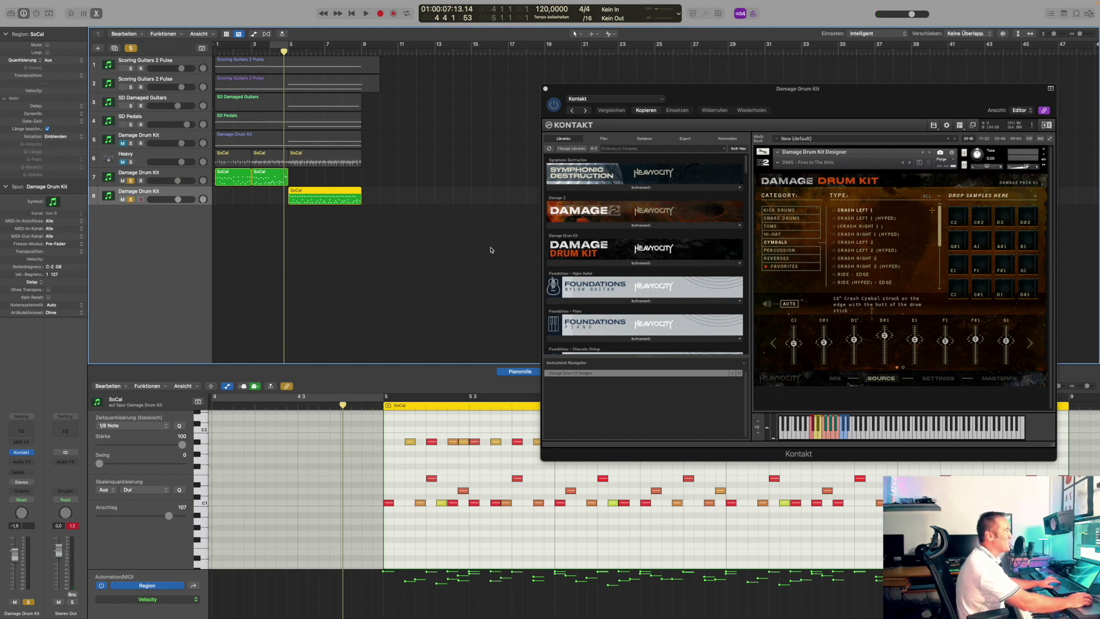
{"action": "key", "text": "space"}
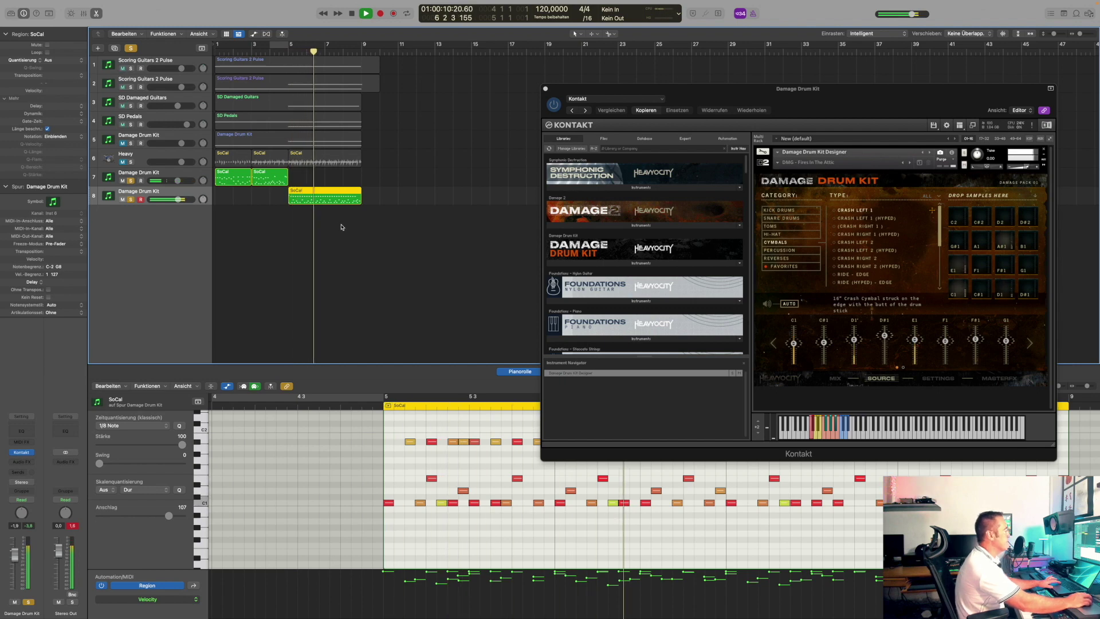
{"action": "key", "text": "space"}
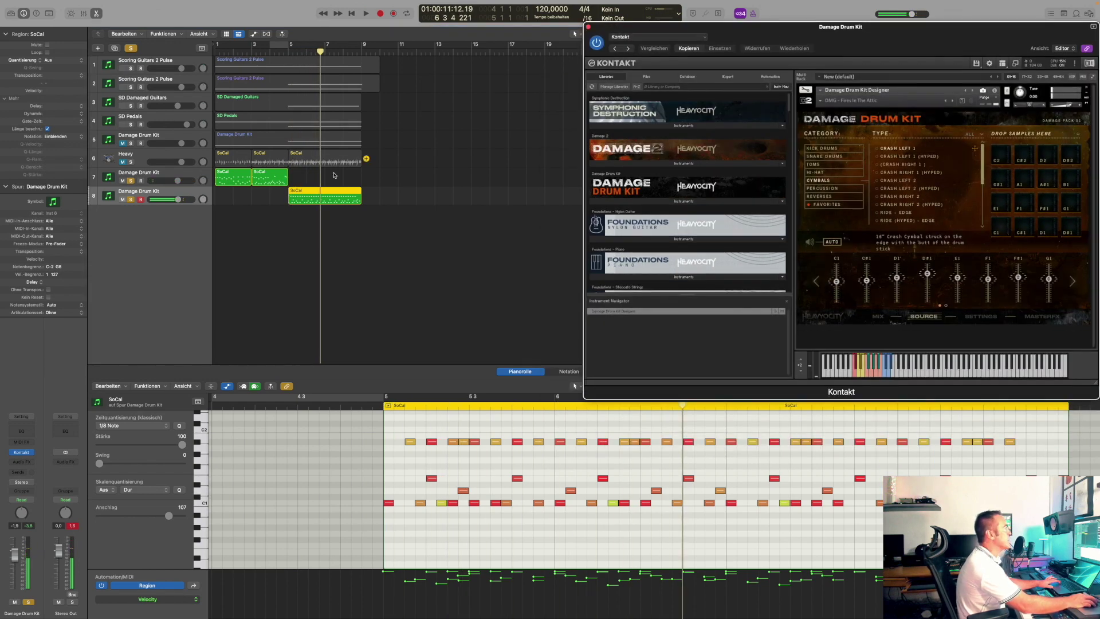
{"action": "left_click", "coordinate": [243, 180]}
{"action": "scroll", "coordinate": [465, 538], "scroll_direction": "up", "scroll_amount": 2}
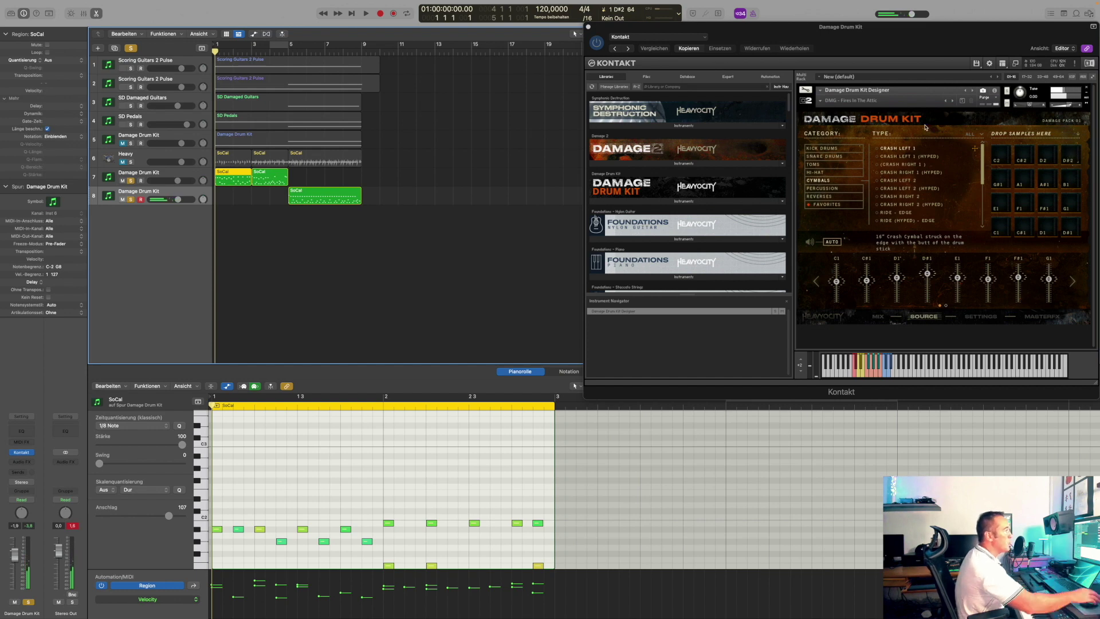
Choose the More Cowbell (Hyped) sound from the Damage Drum Kit percussion
{"action": "left_click", "coordinate": [928, 319]}
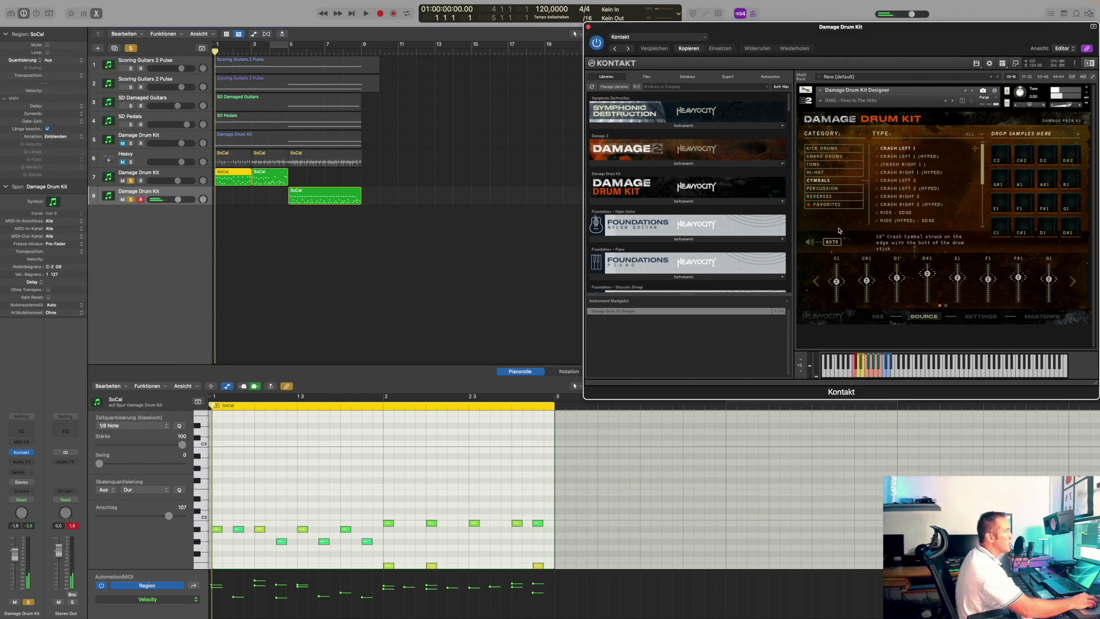
{"action": "left_click", "coordinate": [819, 188]}
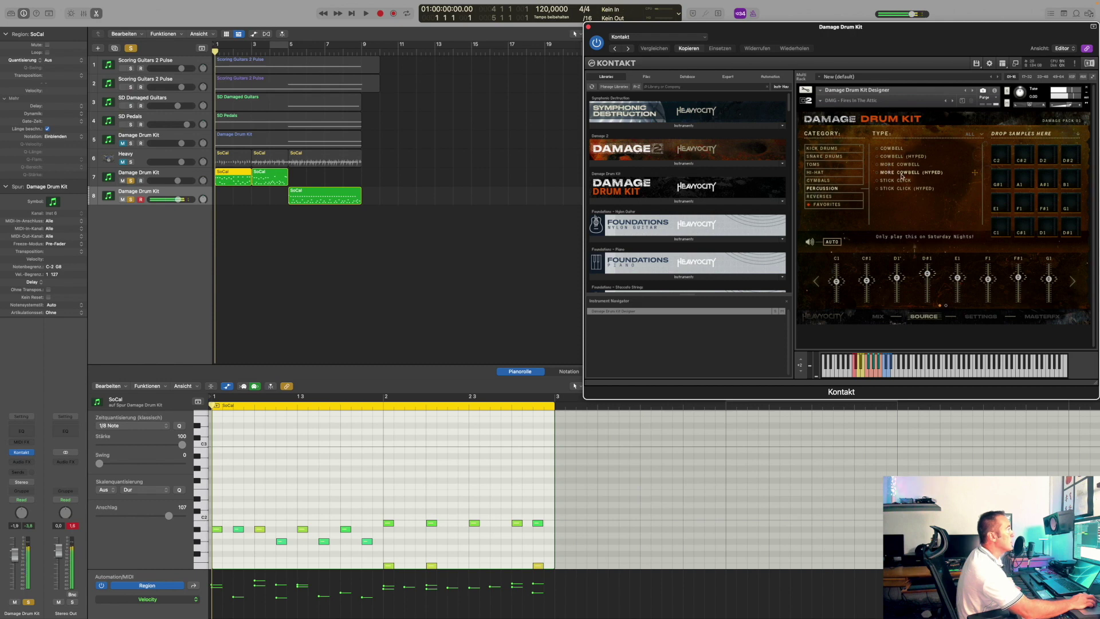
{"action": "left_click", "coordinate": [1071, 156]}
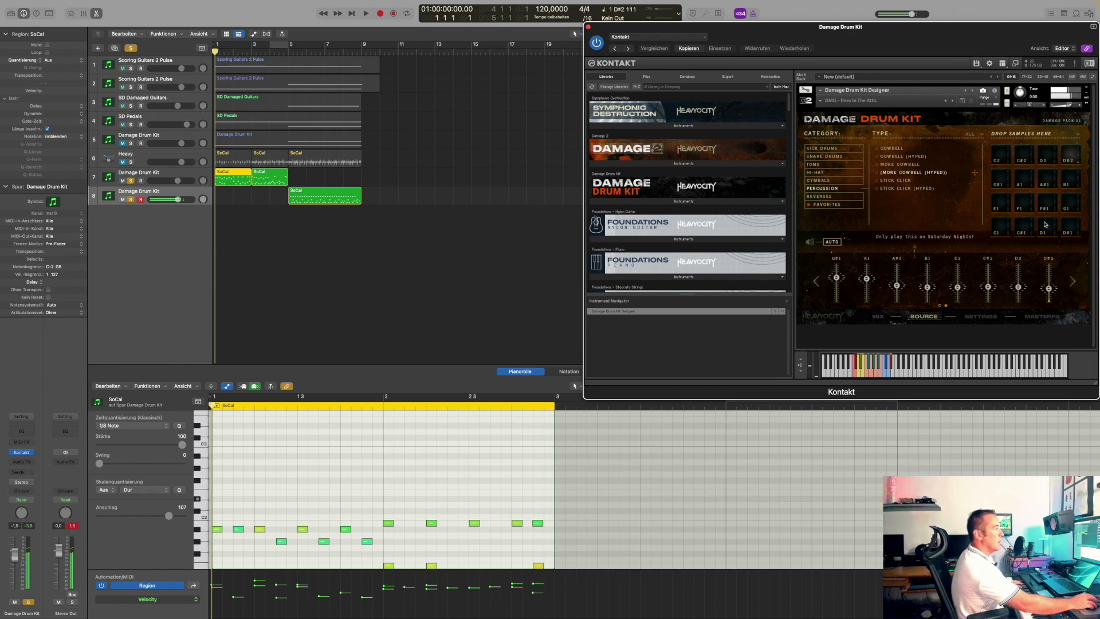
Play both SoCal regions on track 7, then select only the second region
{"action": "key", "text": "Up"}
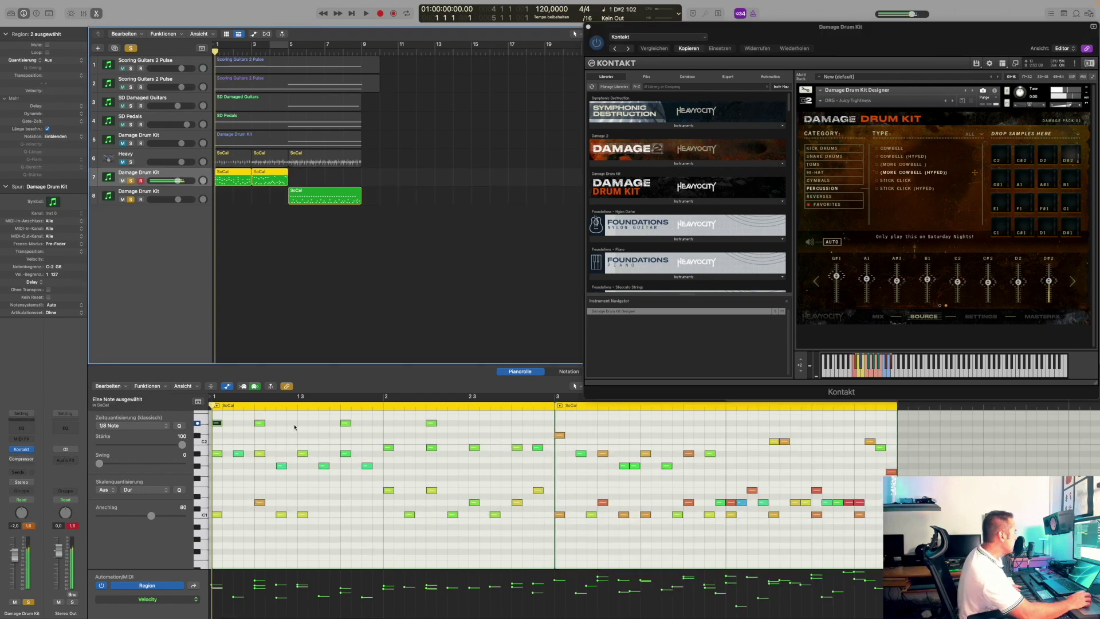
{"action": "scroll", "coordinate": [294, 425], "scroll_direction": "up", "scroll_amount": 5}
{"action": "key", "text": "space"}
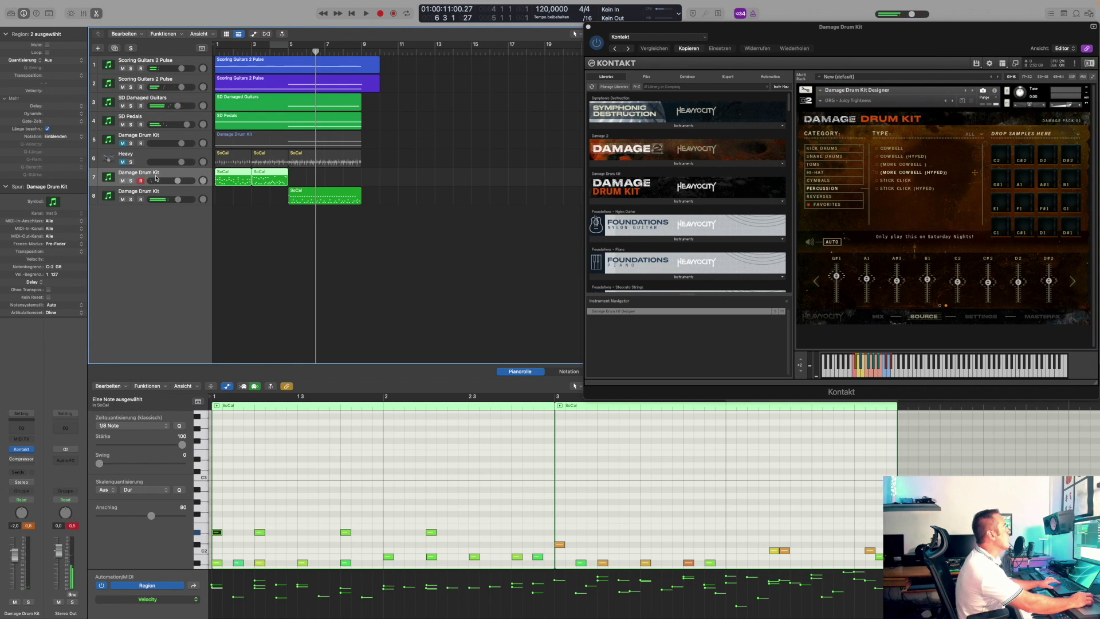
{"action": "left_click", "coordinate": [268, 178]}
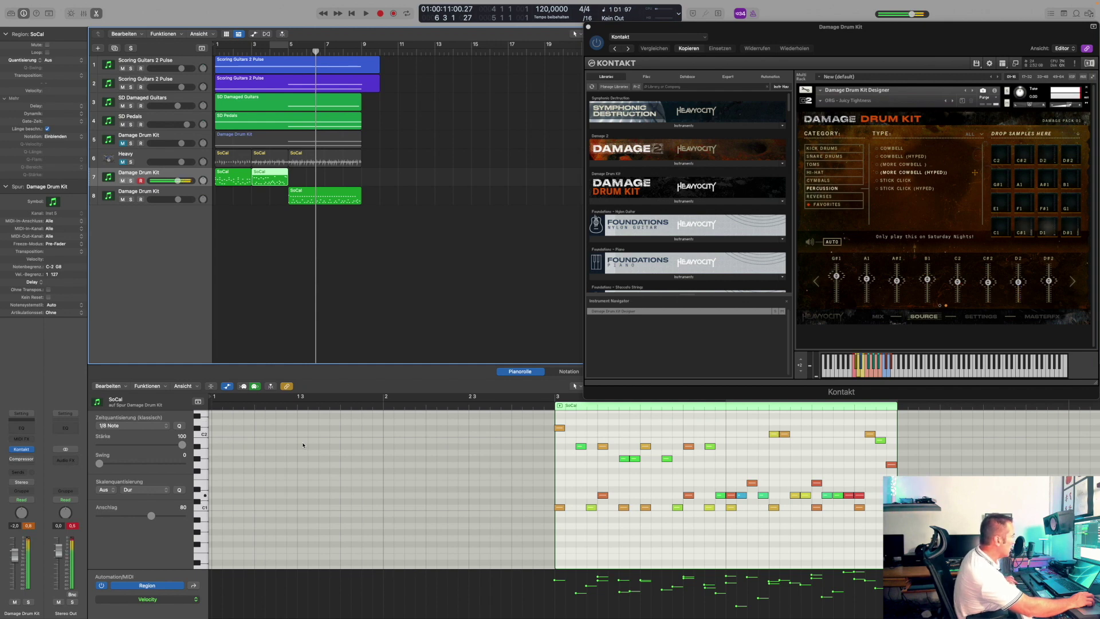
Add two snare notes near the end of the second SoCal region
{"action": "scroll", "coordinate": [706, 465], "scroll_direction": "right", "scroll_amount": 8}
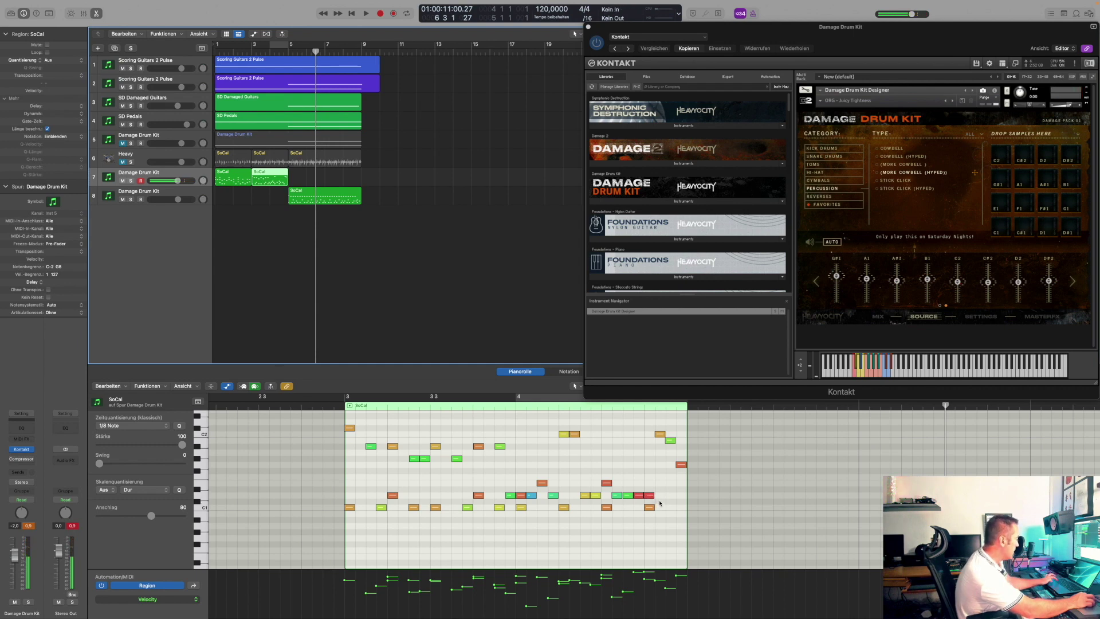
{"action": "left_click", "coordinate": [660, 501]}
{"action": "left_click", "coordinate": [671, 495]}
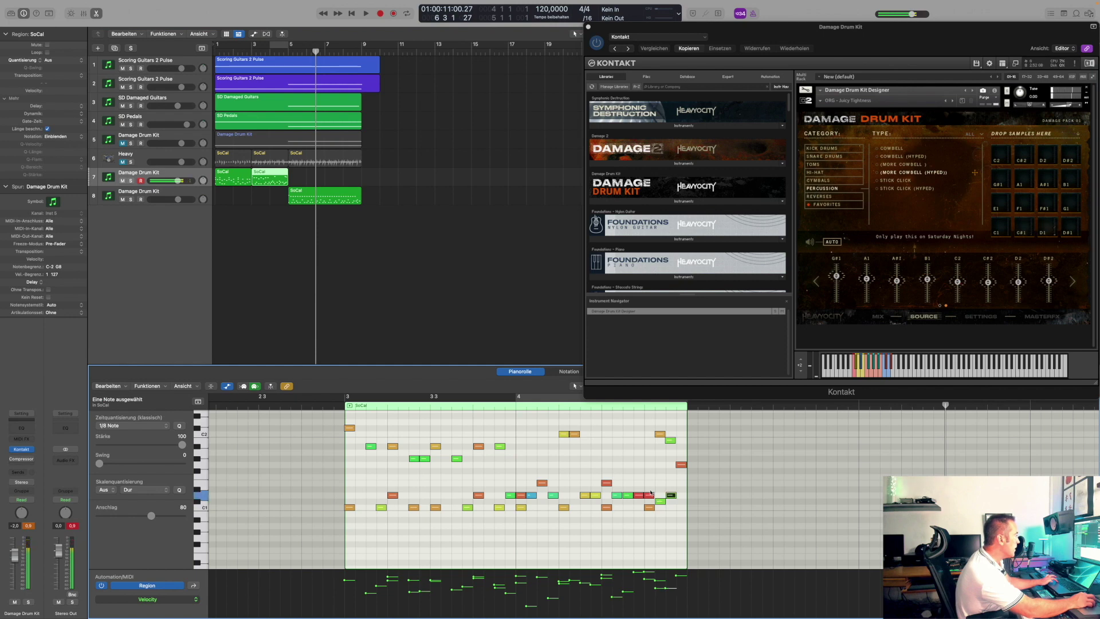